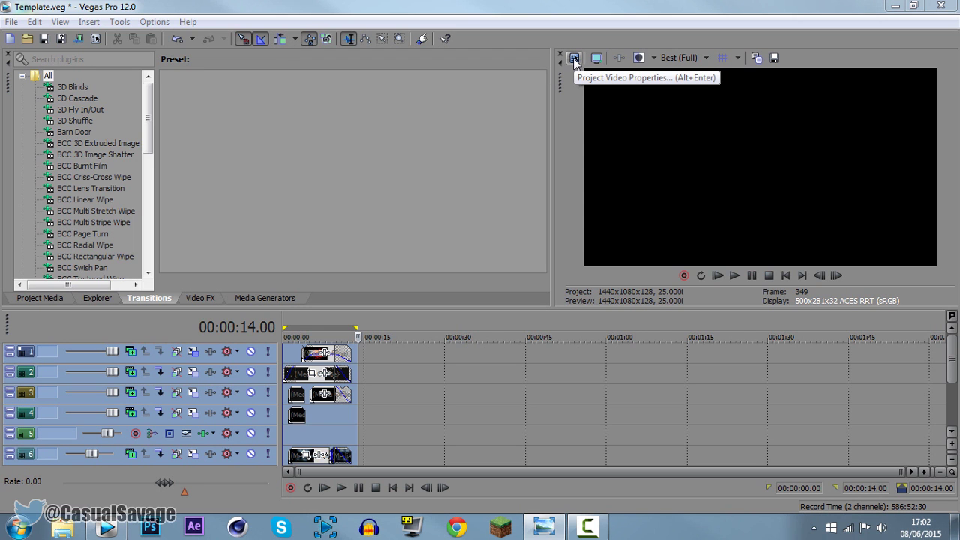
Switch the project video template to HDV 720-30p (1280x720, 29.970 fps).
left_click(574, 59)
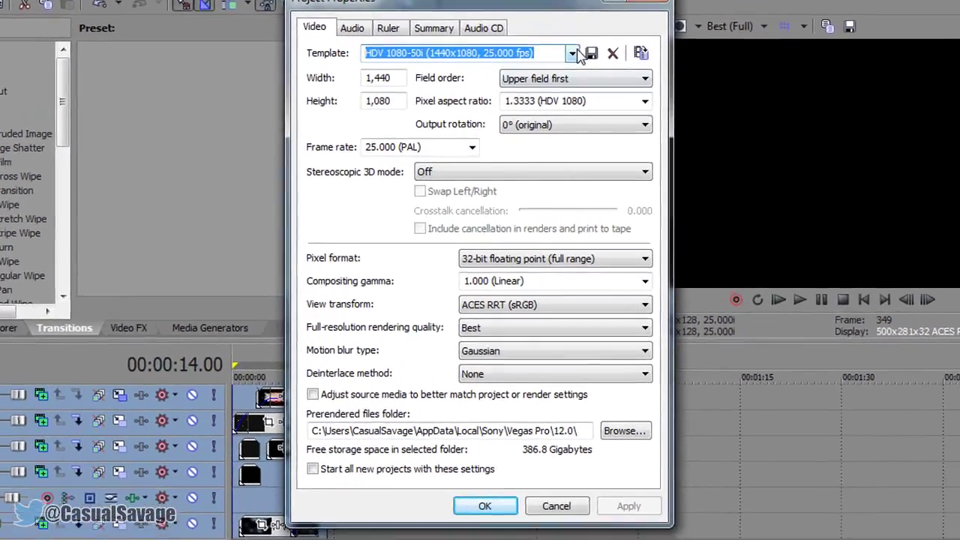
left_click(554, 79)
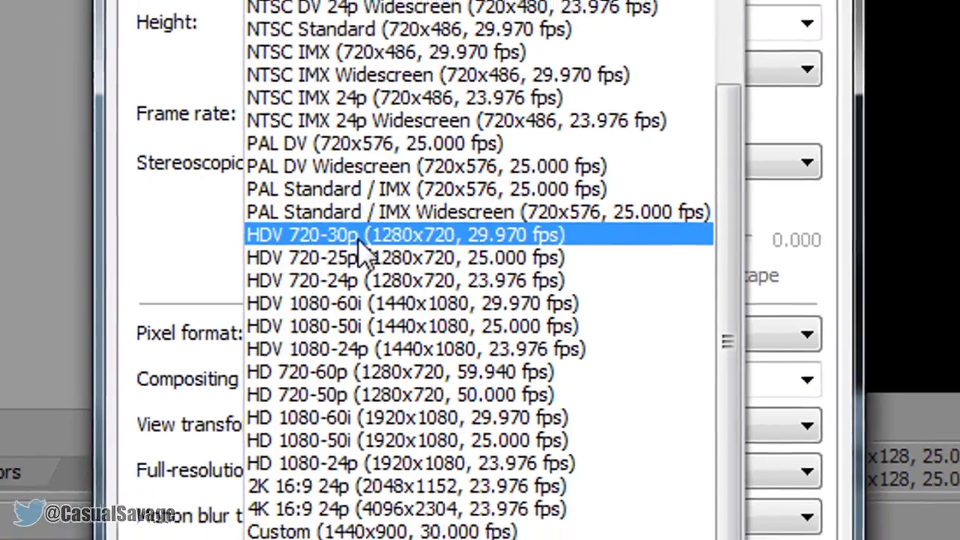
left_click(352, 240)
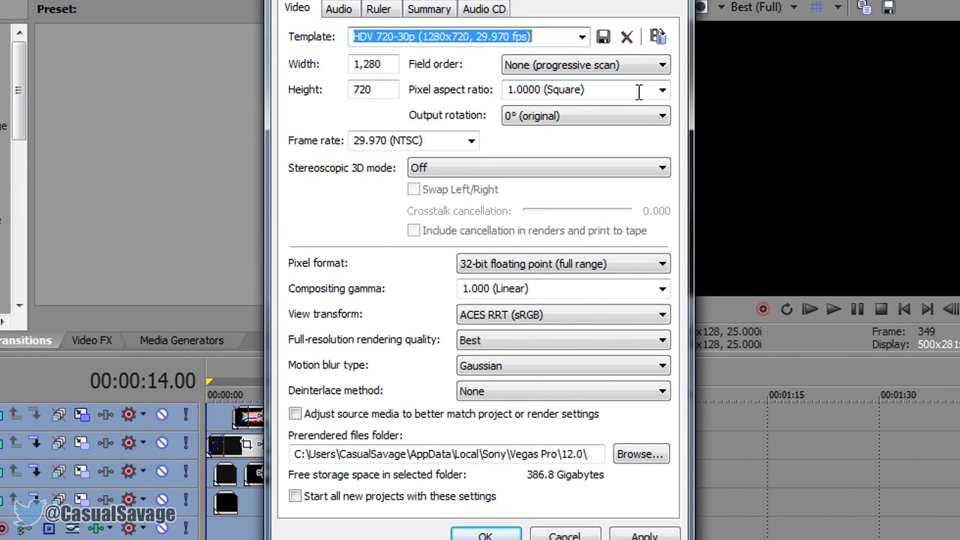
Keep 1.0000 (Square) pixel aspect ratio, set View transform to Off, and leave Deinterlace at None.
left_click(663, 89)
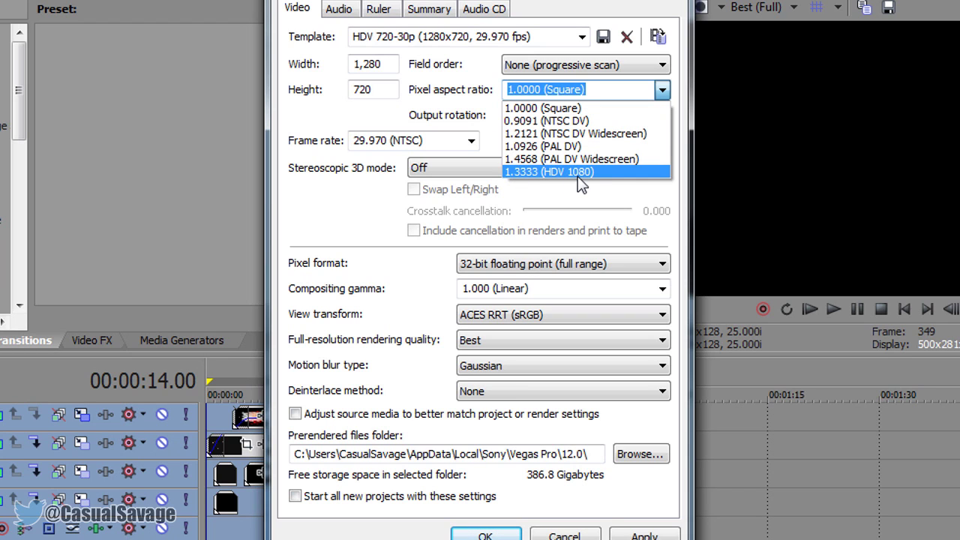
left_click(572, 109)
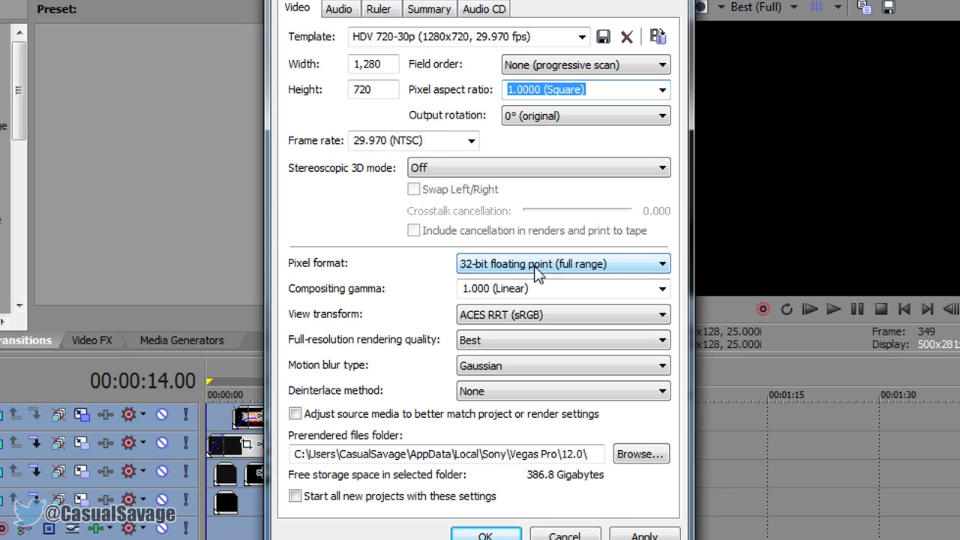
left_click(520, 315)
left_click(492, 326)
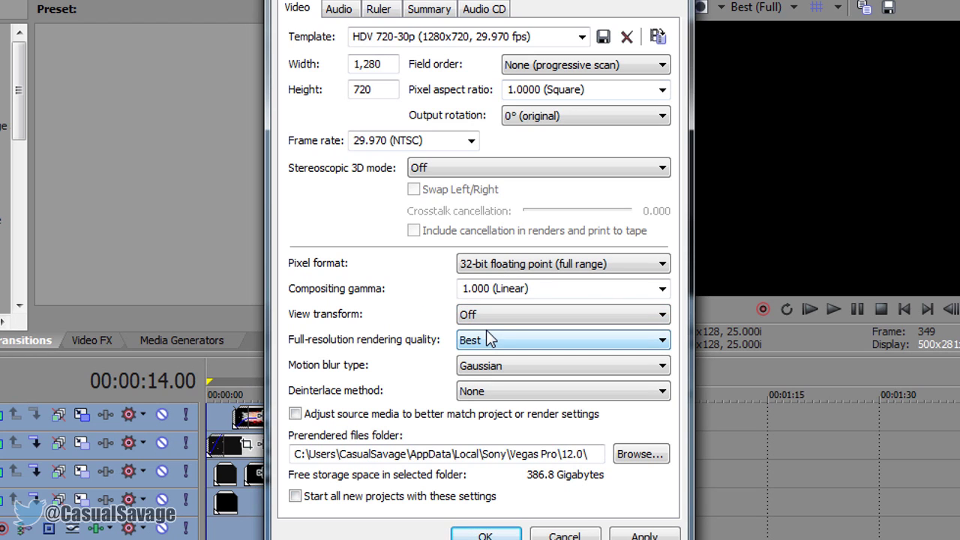
left_click(501, 395)
left_click(498, 409)
Save the current project settings as a new template named '720 mp4 project'.
left_click(550, 36)
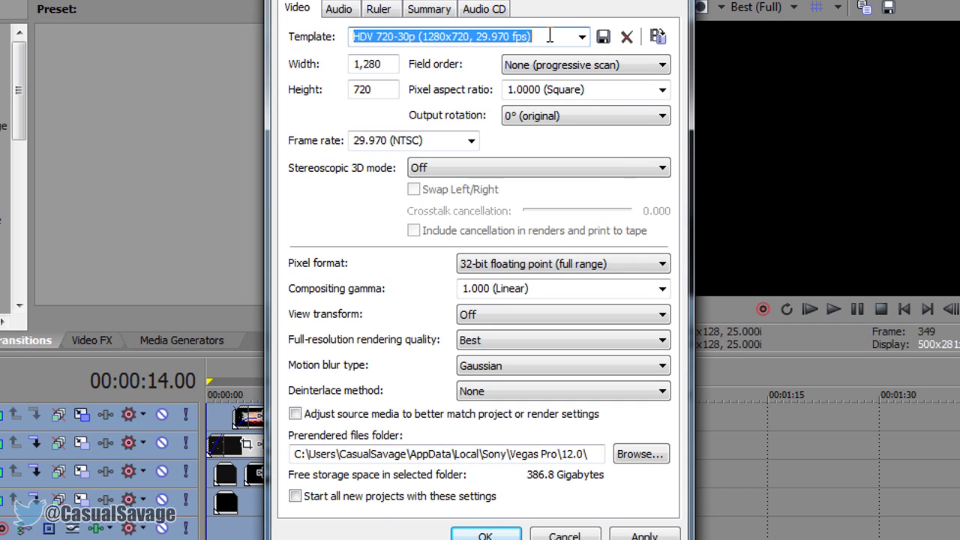
type("7")
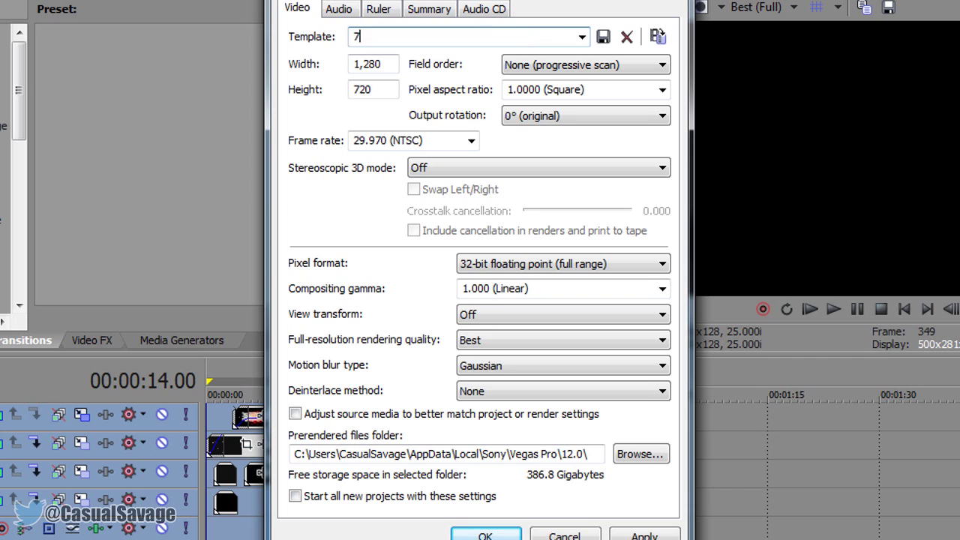
type("20 mp4 project")
left_click_drag(368, 36, 348, 38)
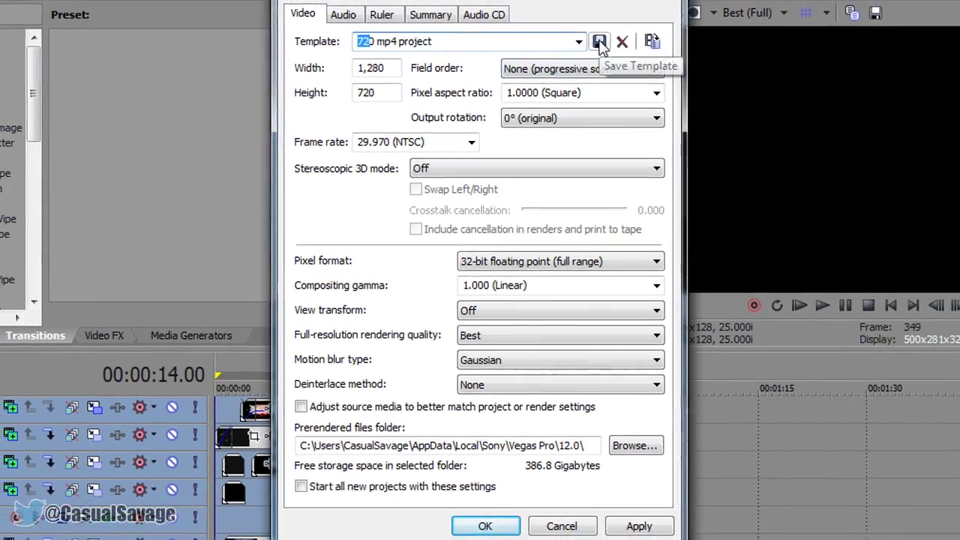
left_click(600, 43)
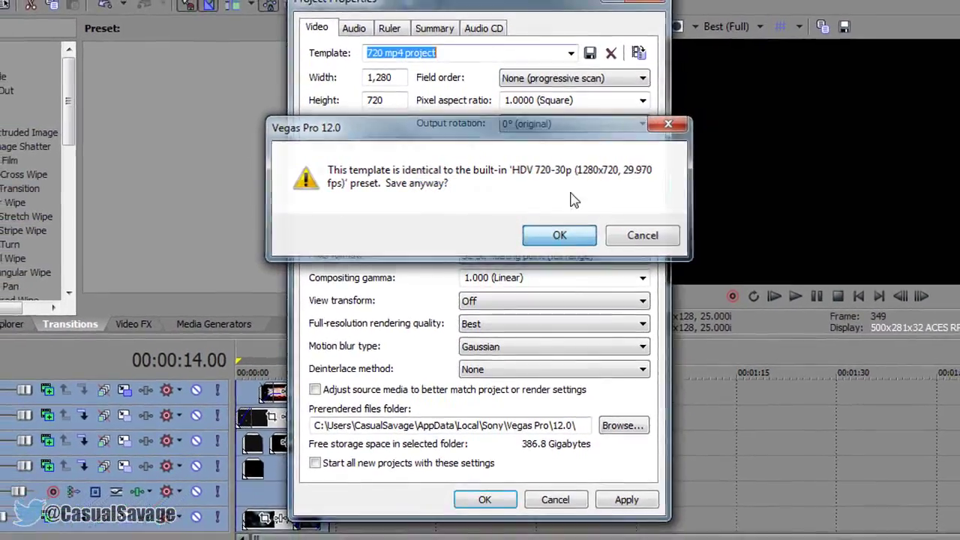
left_click(563, 235)
Select the '720 mp4 project' template, apply it, and return the playhead to the start.
left_click(569, 61)
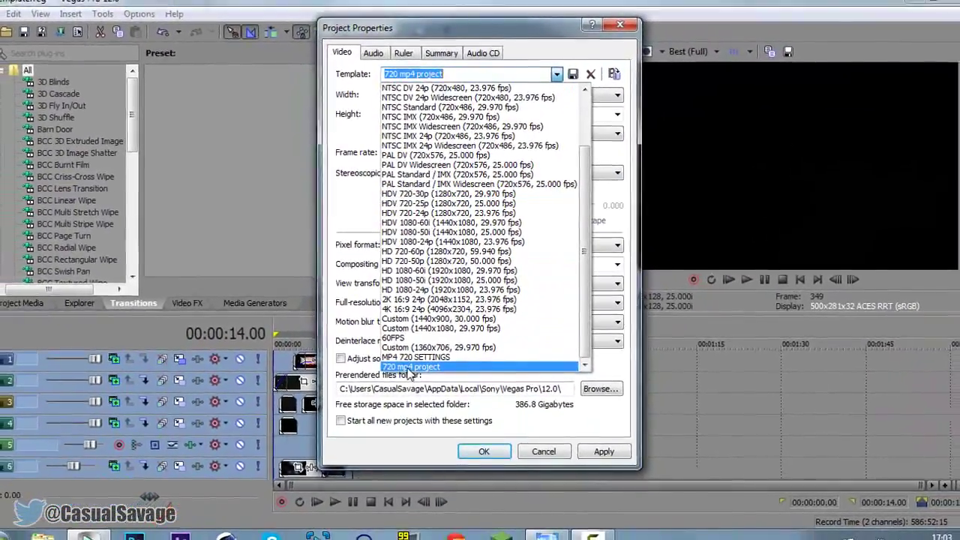
left_click(408, 376)
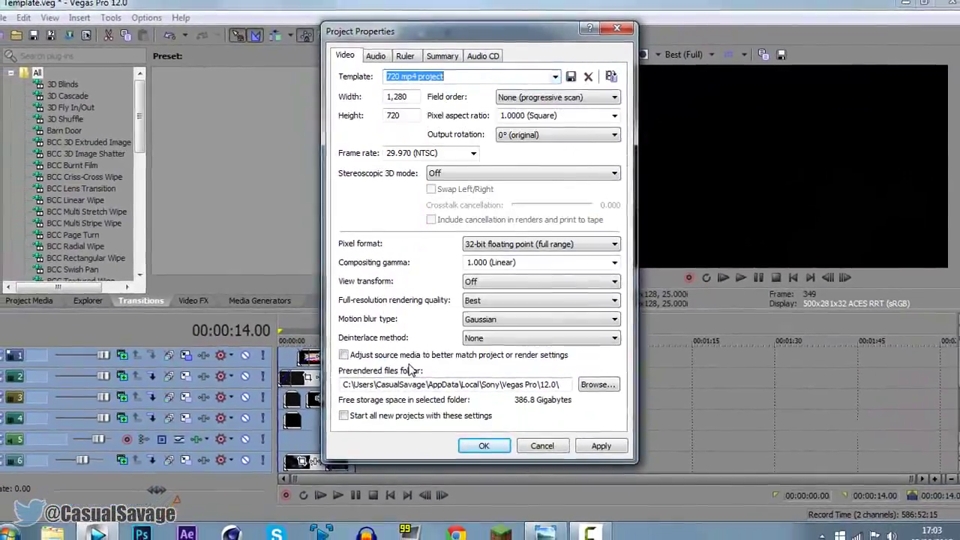
left_click(598, 441)
left_click(484, 440)
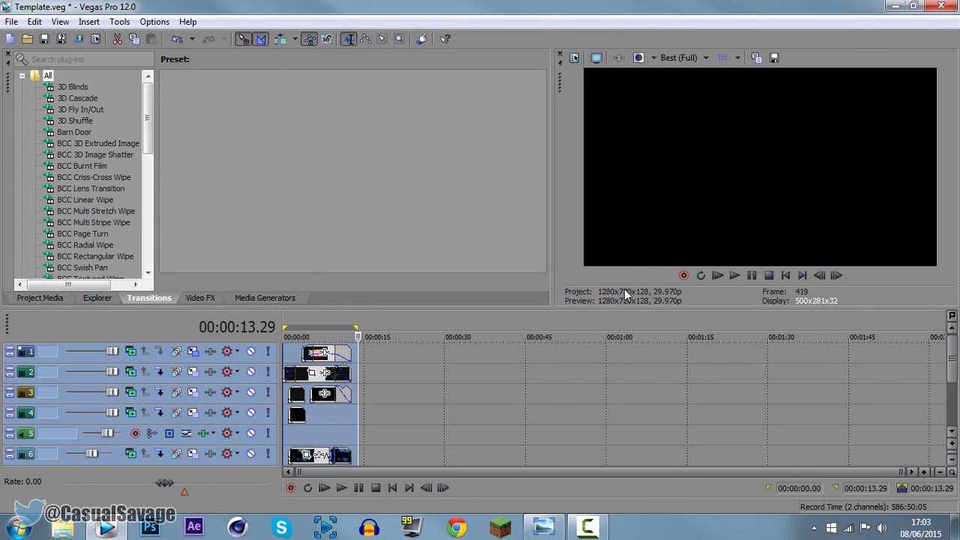
key("ctrl+Home")
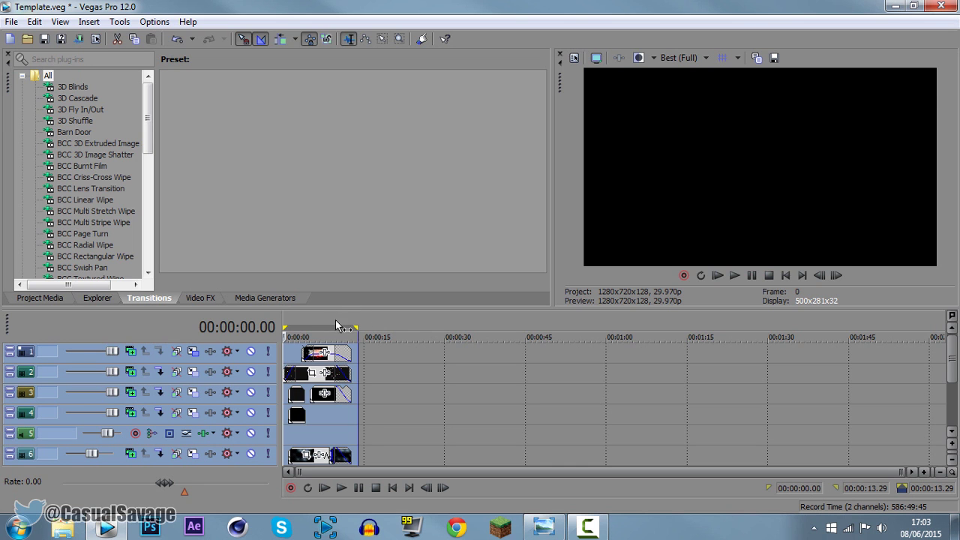
In Render As, choose the Internet HD 720p format and customize its template.
left_click(12, 21)
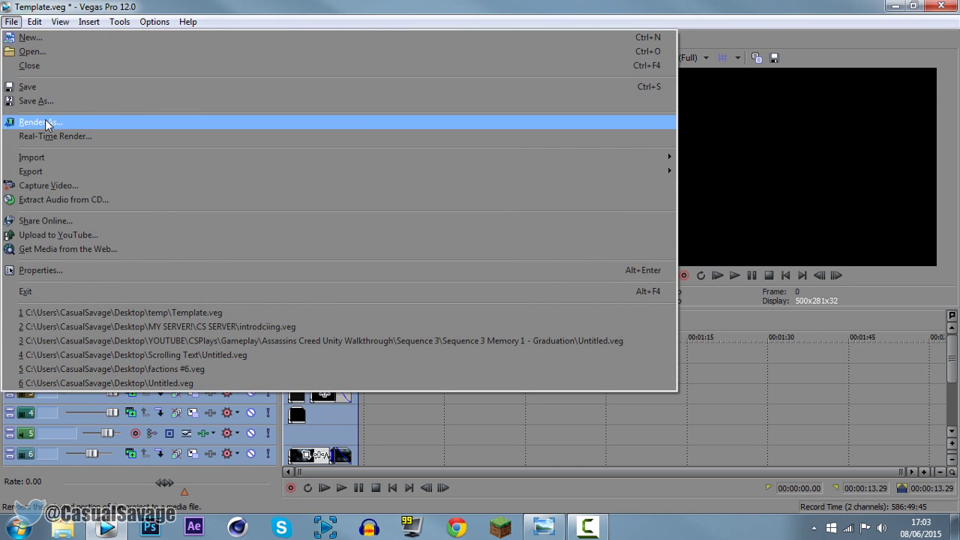
left_click(45, 122)
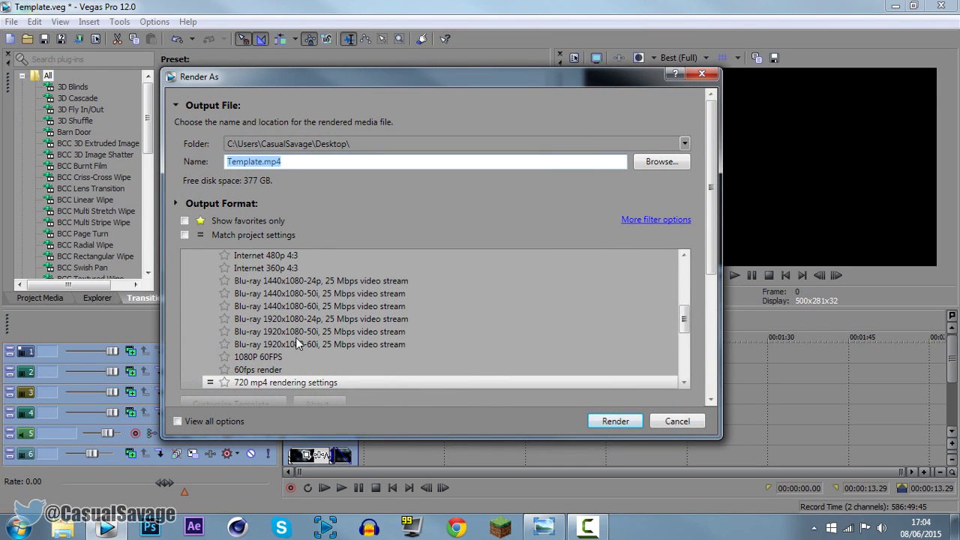
mouse_move(683, 319)
left_mouse_down()
mouse_move(685, 279)
mouse_move(686, 300)
left_mouse_up()
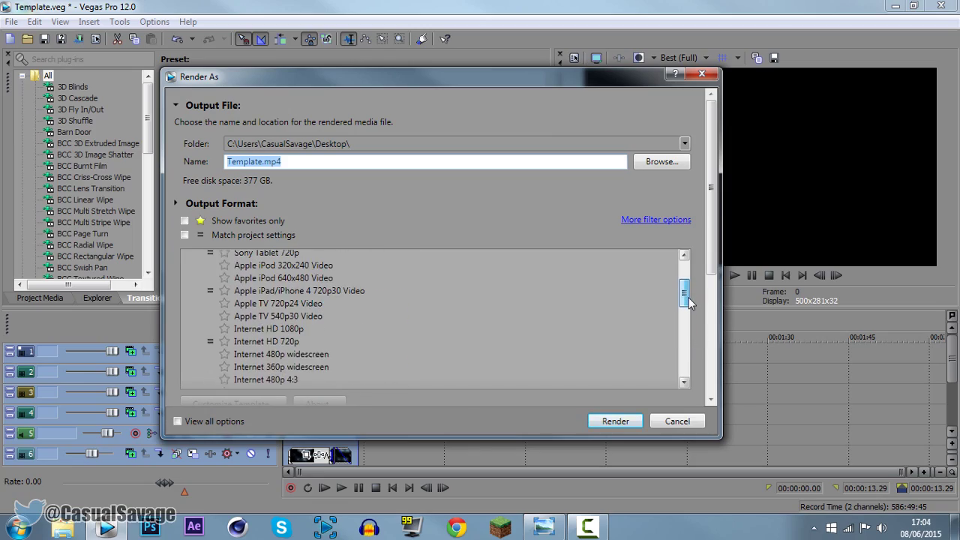
left_click(293, 342)
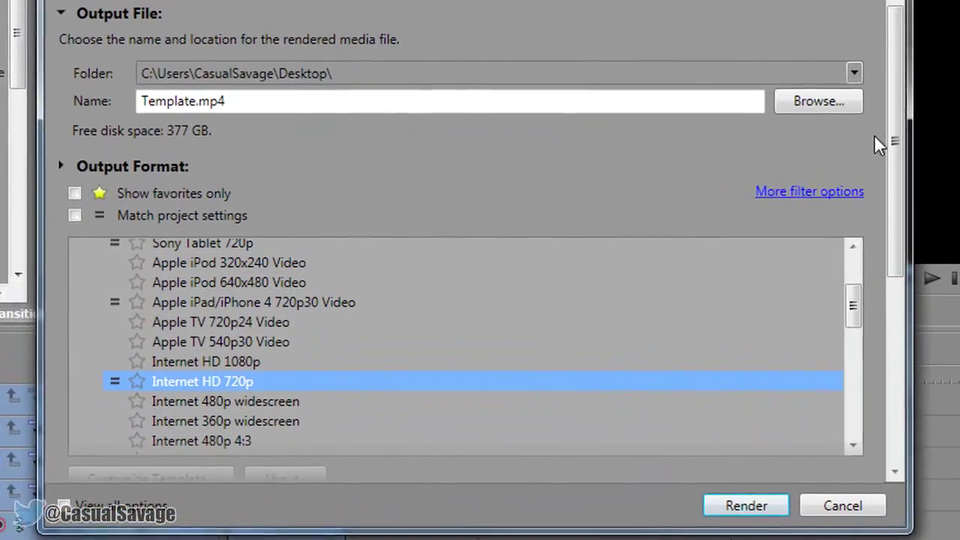
scroll(920, 143, "down", 3)
left_click(125, 414)
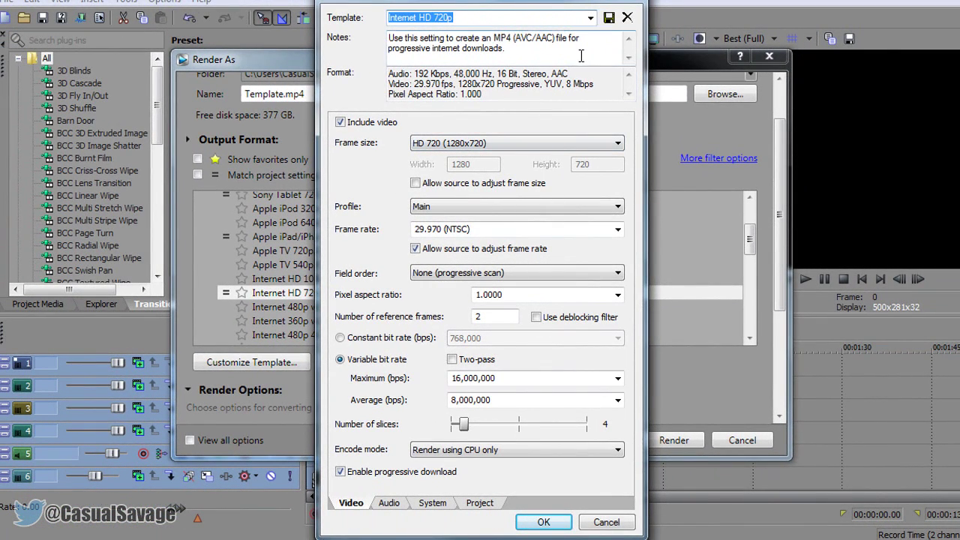
Load the '720 mp4 rendering settings' template and bring up its audio bit rate choices.
left_click(592, 18)
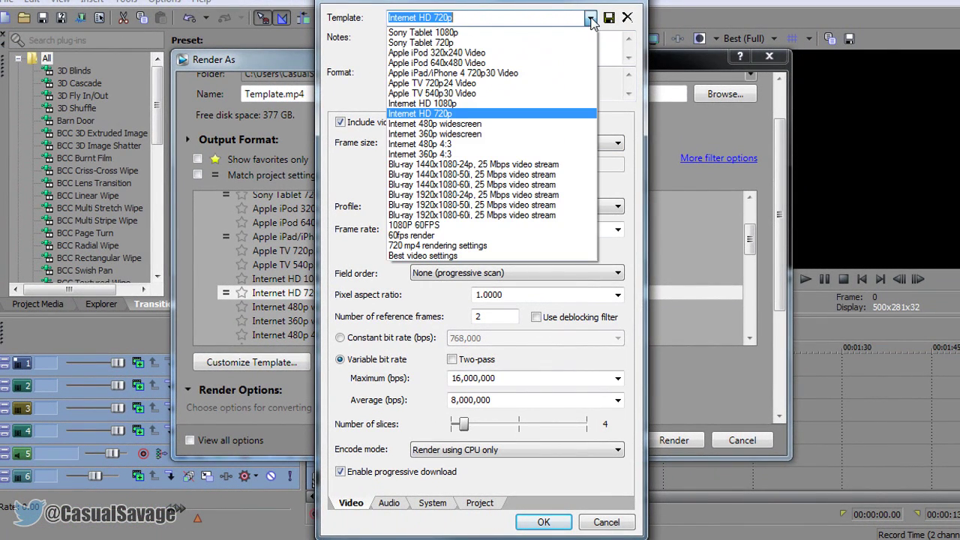
left_click(480, 246)
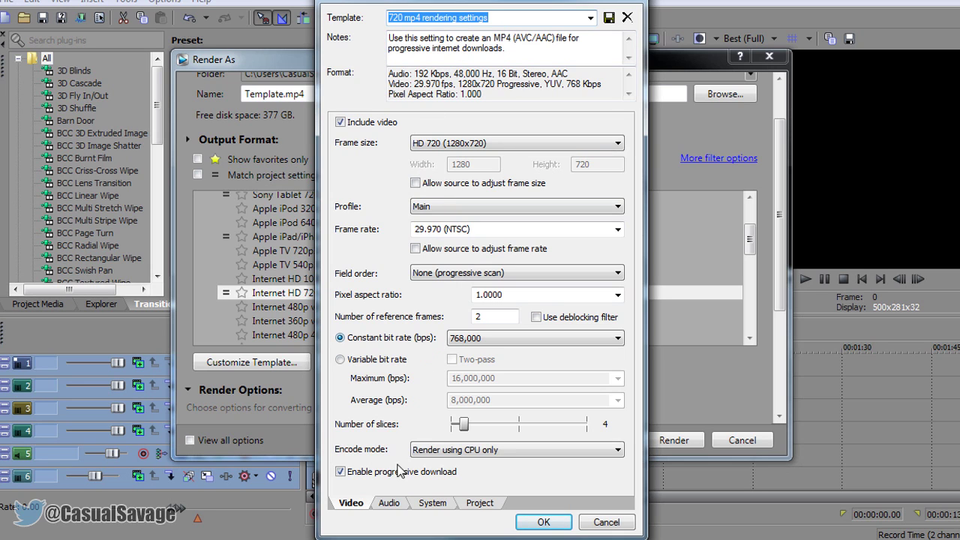
left_click(396, 500)
left_click(484, 167)
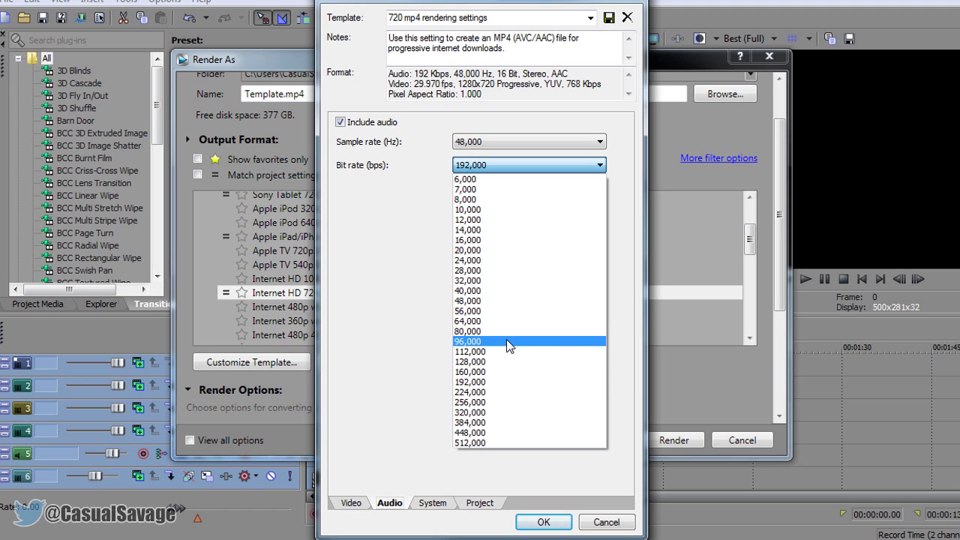
Keep audio at 192,000 bps, view Project settings, and keep '720 mp4 rendering settings' selected.
left_click(500, 383)
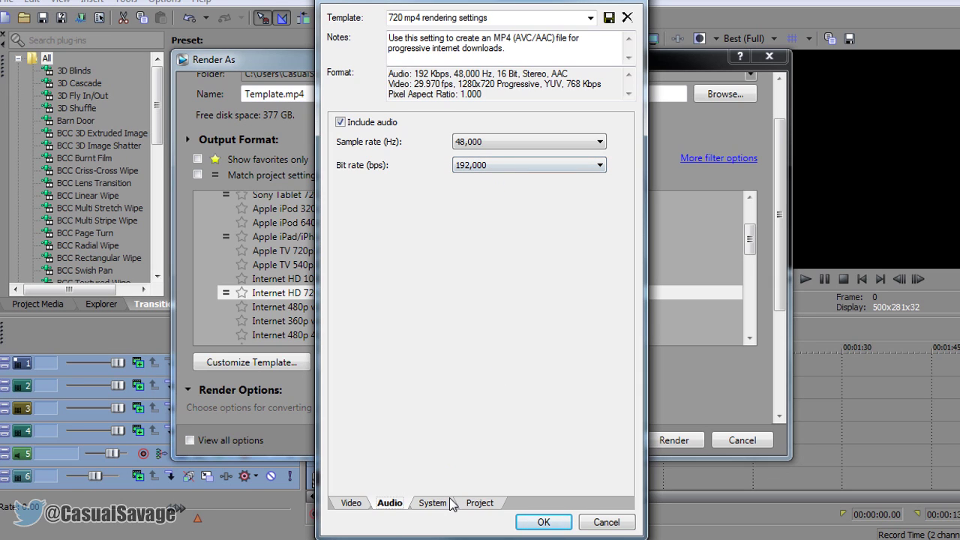
left_click(481, 504)
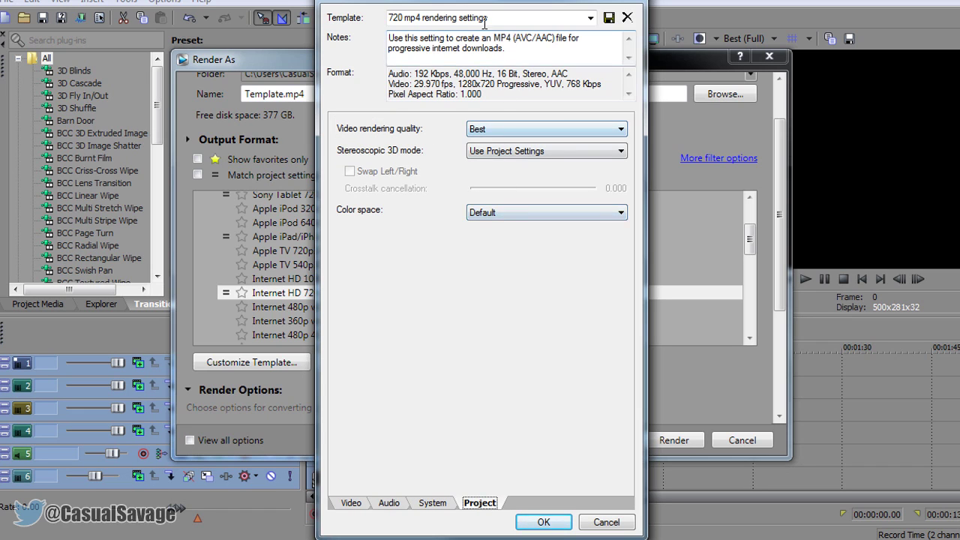
left_click(426, 16)
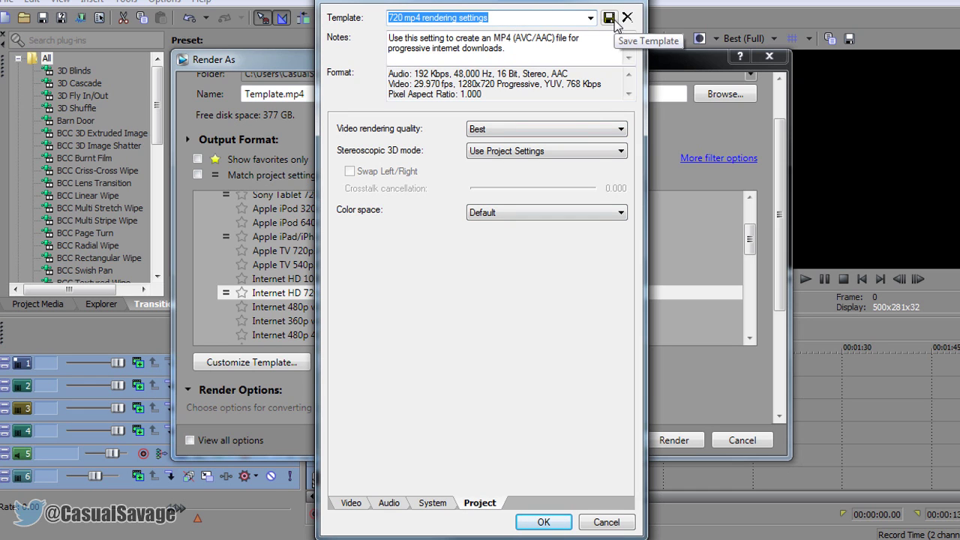
left_click(592, 18)
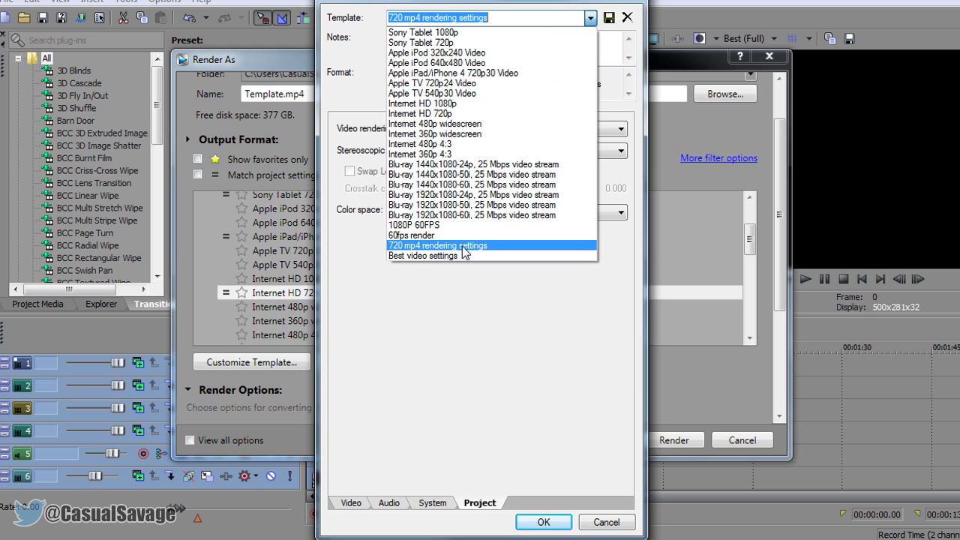
left_click(486, 241)
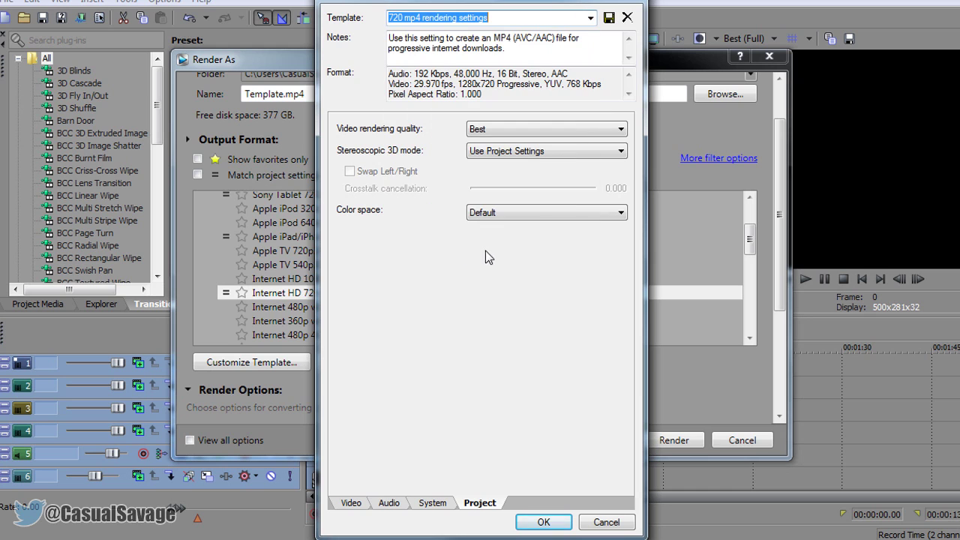
Confirm the custom settings, name the output 'mp4 intro', and start rendering.
left_click(552, 528)
left_click_drag(337, 94, 150, 98)
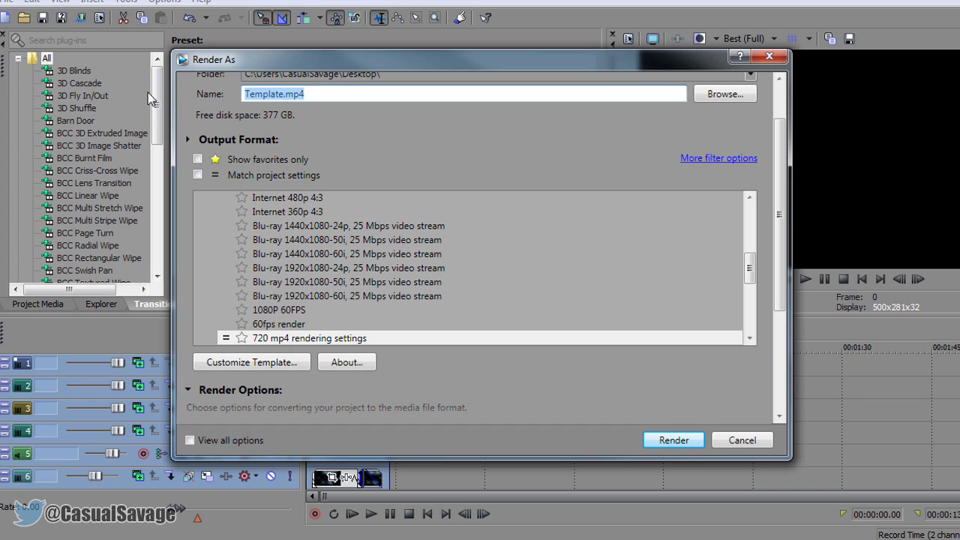
type("mp4 intro")
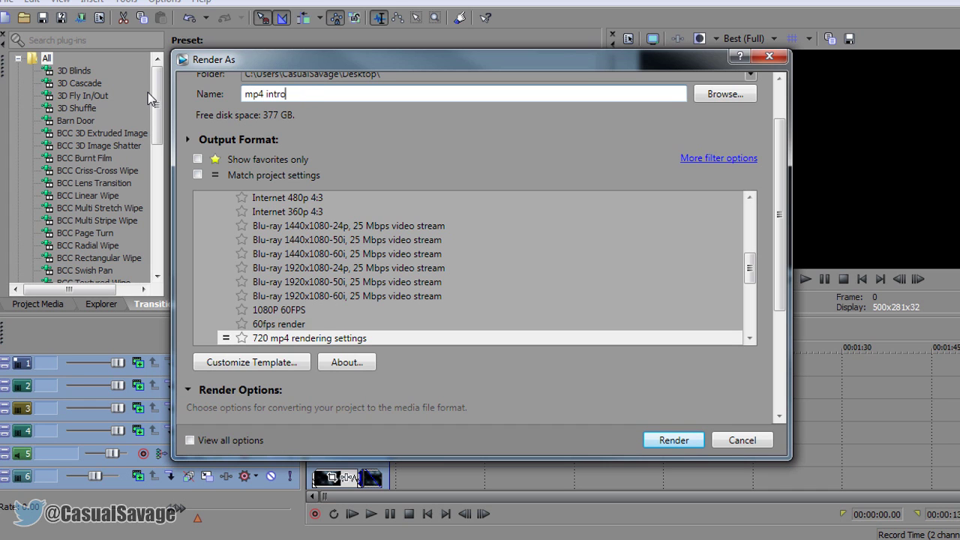
left_click(668, 443)
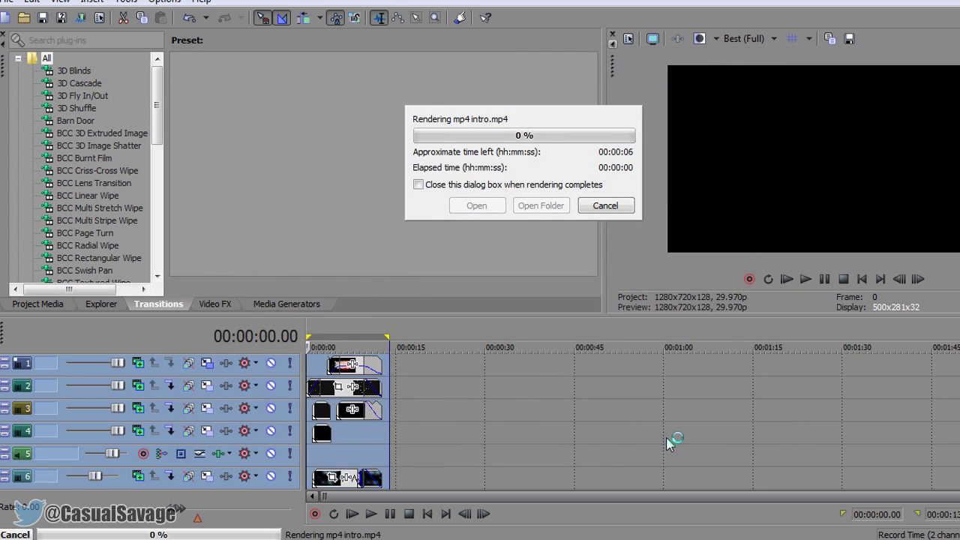